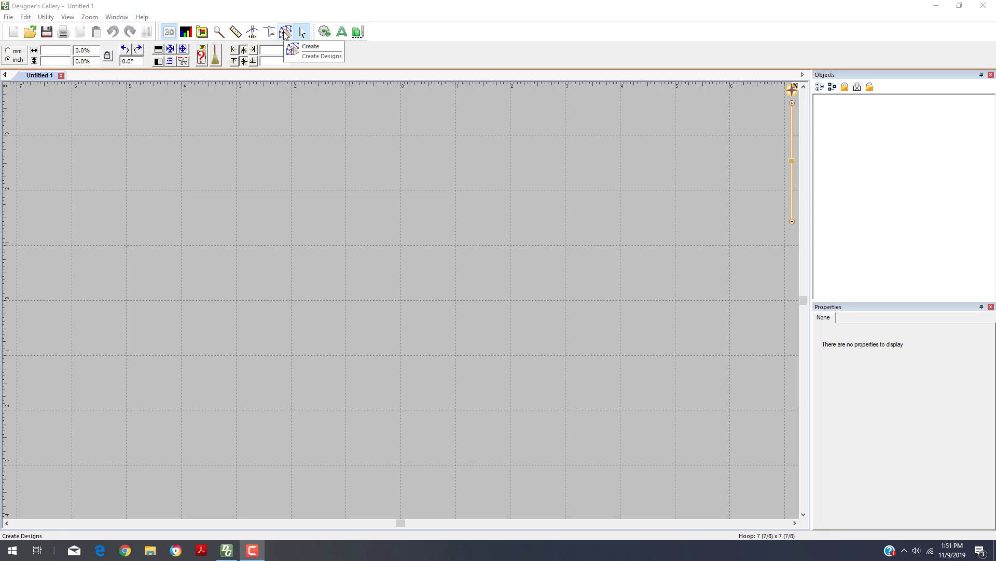
Step: Insert the Tree 4 outline from the Floral category of the Designer's Gallery: Outlines library
left_click(324, 34)
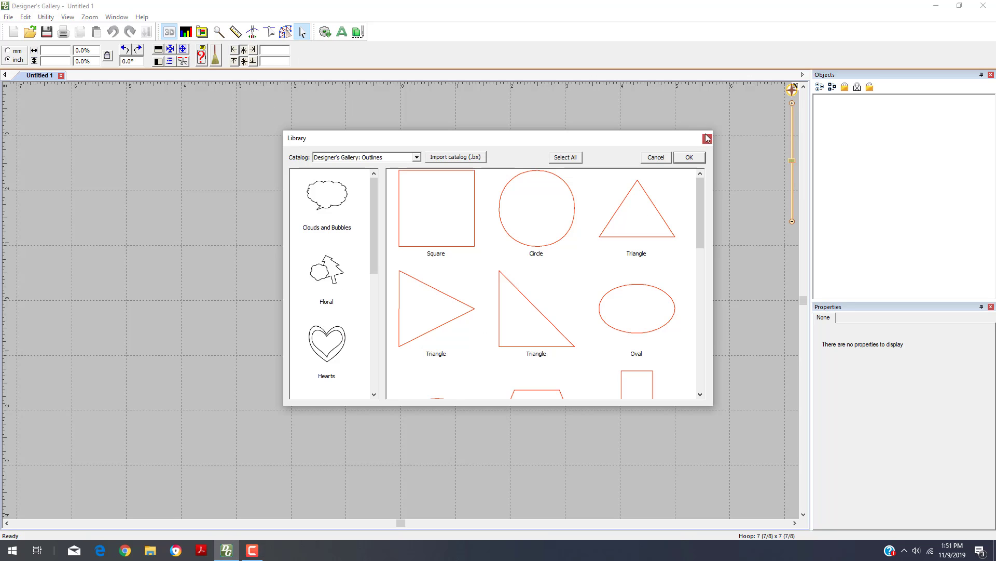
left_click_drag(696, 188, 685, 283)
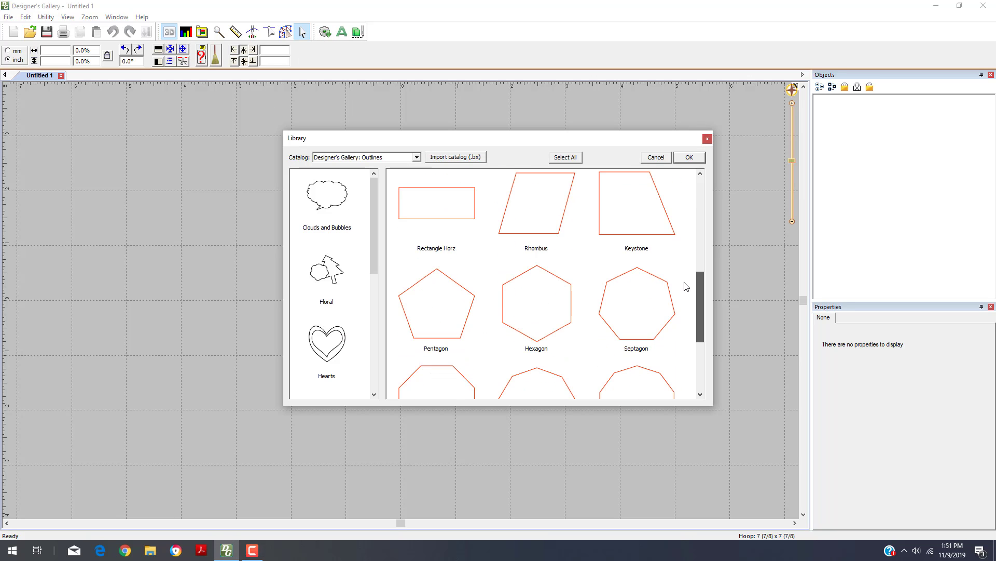
left_click(314, 268)
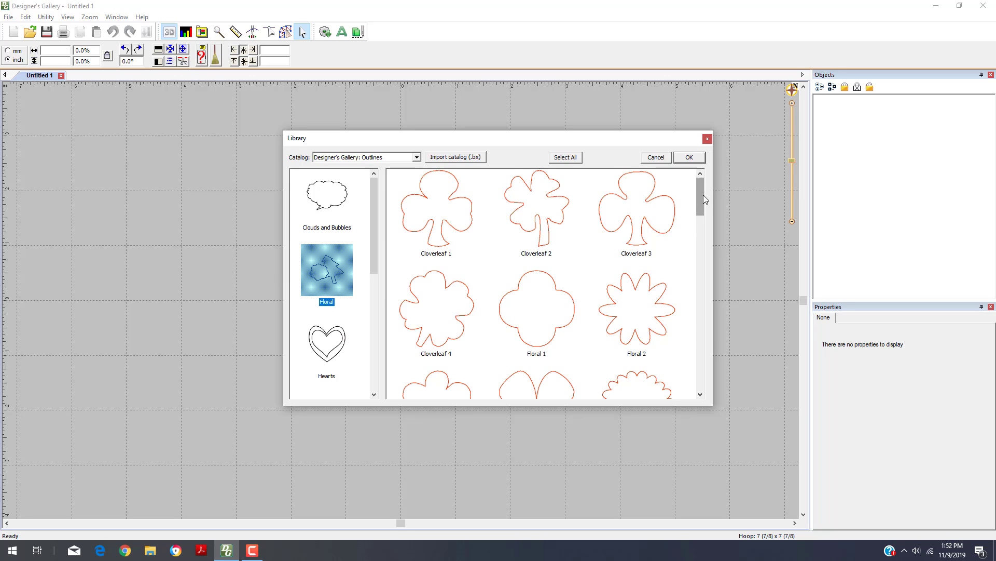
left_click_drag(702, 194, 677, 275)
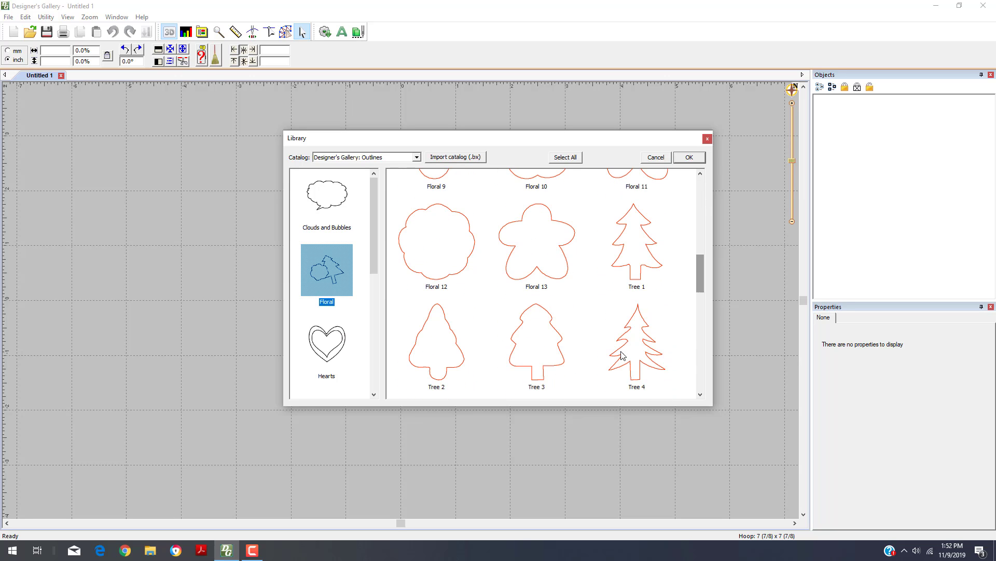
double_click(626, 349)
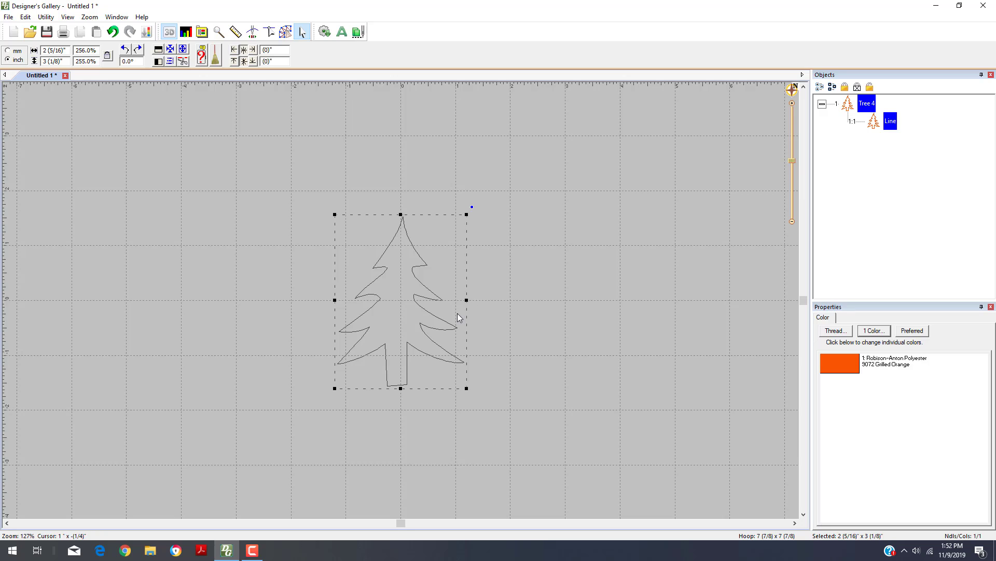
Step: Cut the tree outline with a straight line across the top of the trunk, separating the trunk and foliage into two shapes
left_click(285, 33)
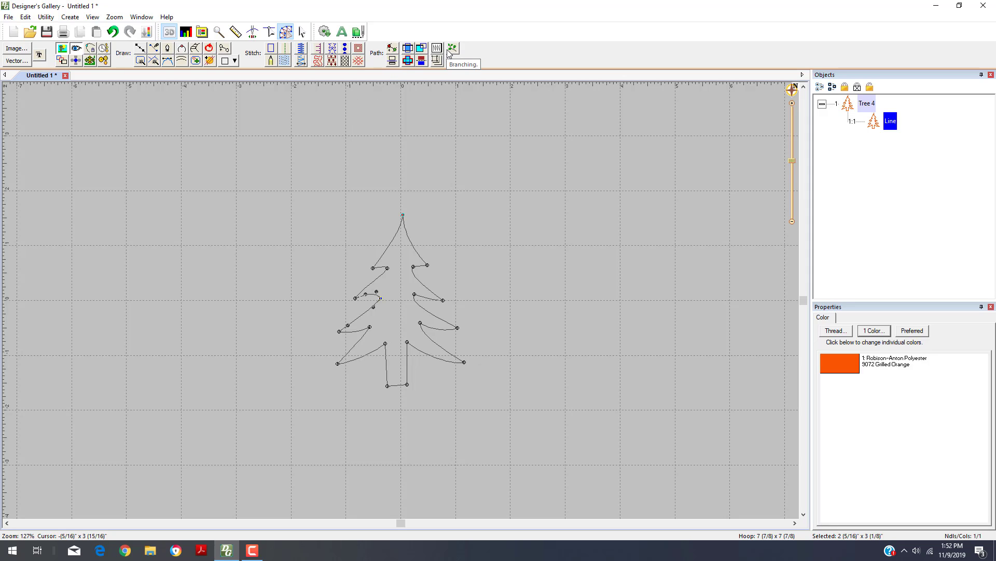
left_click(390, 49)
left_click(384, 347)
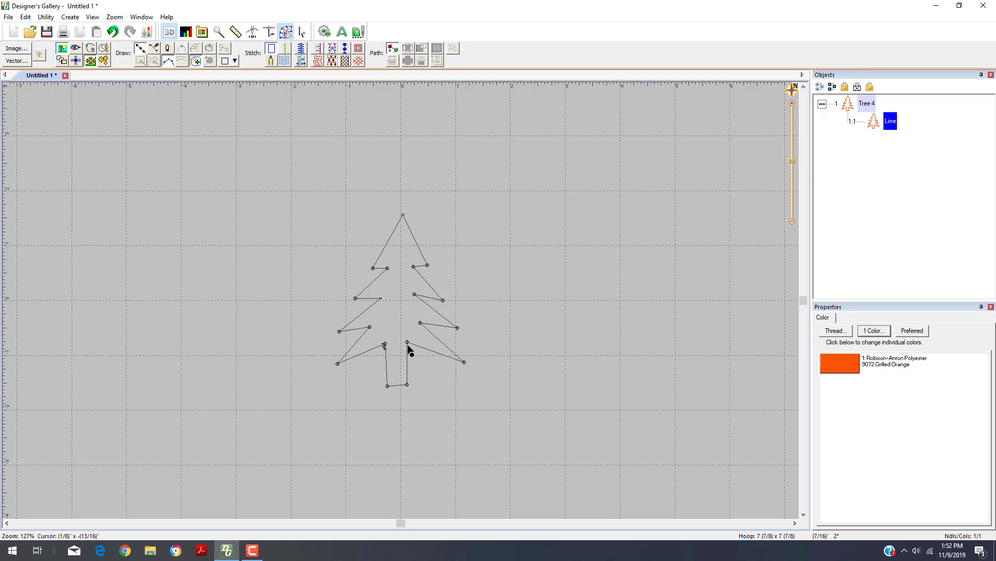
left_click(408, 344)
right_click(405, 348)
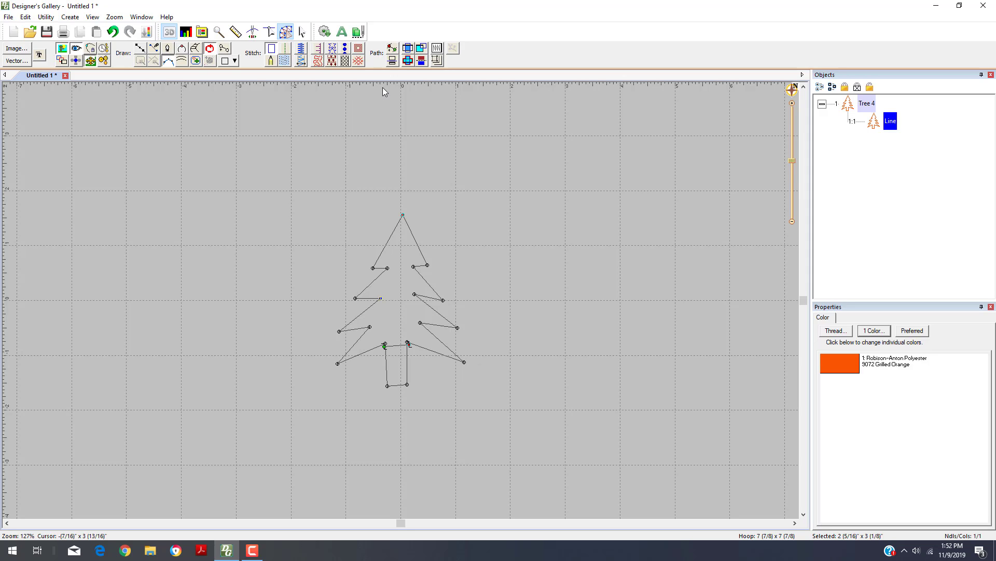
left_click(393, 63)
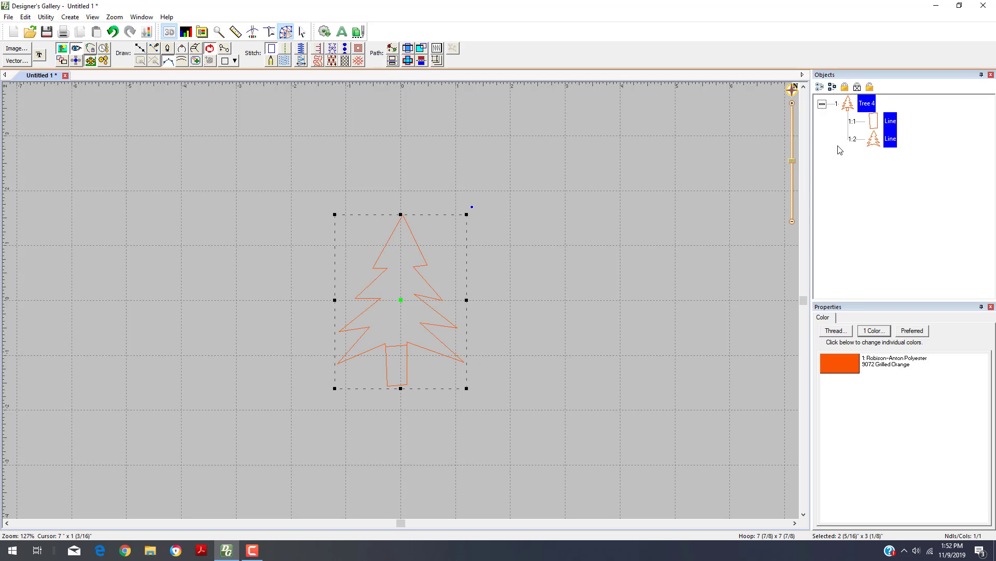
left_click(864, 168)
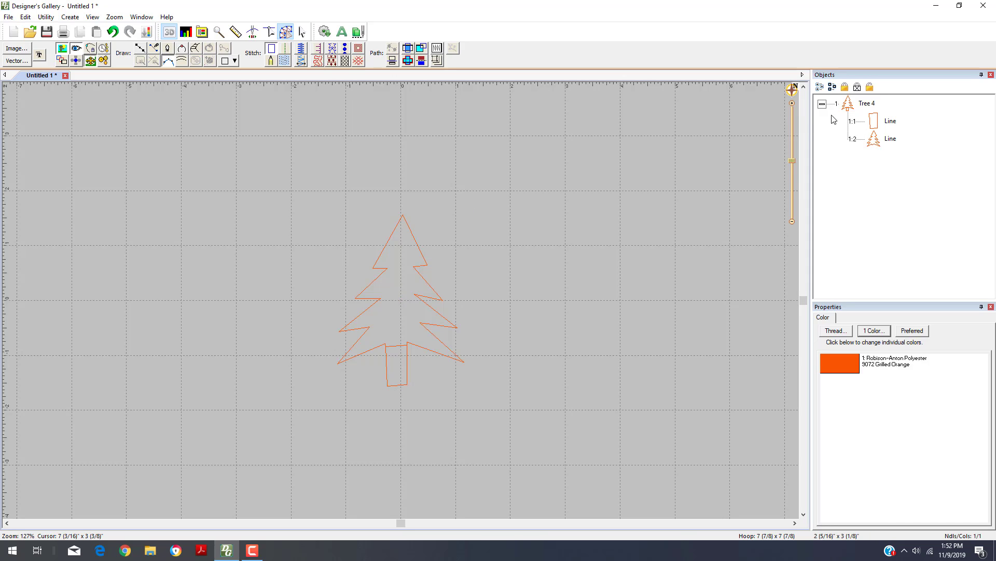
Step: Reshape the trunk outline by adding points on both sides, curving them inward and flaring the base's left corner outward
left_click(893, 123)
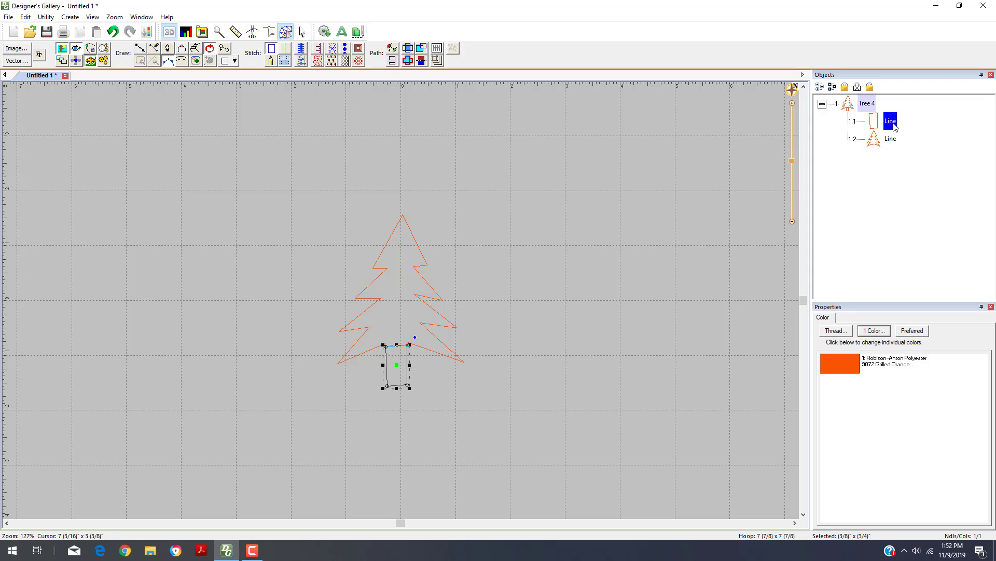
left_click(385, 356)
left_click(387, 359)
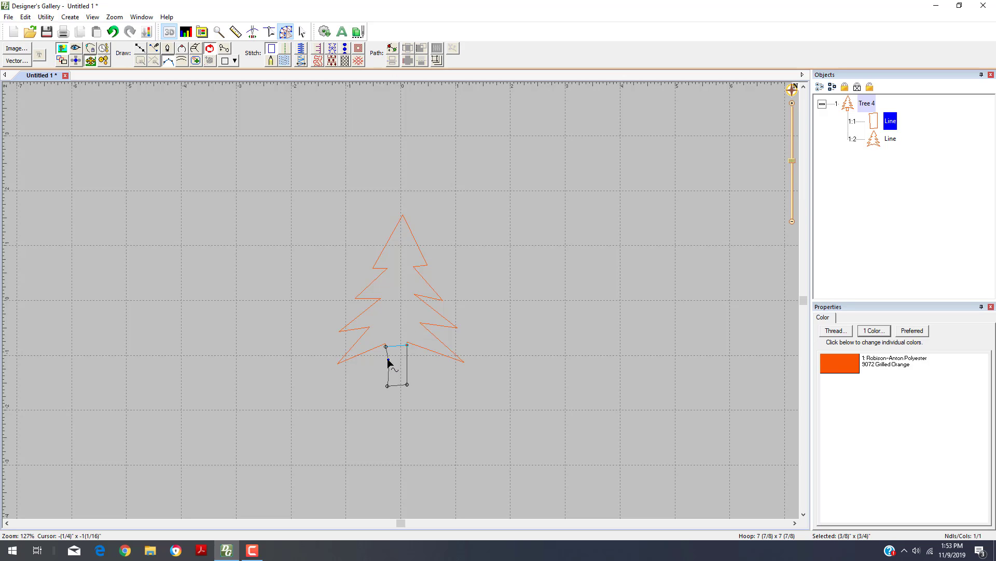
left_click(390, 361)
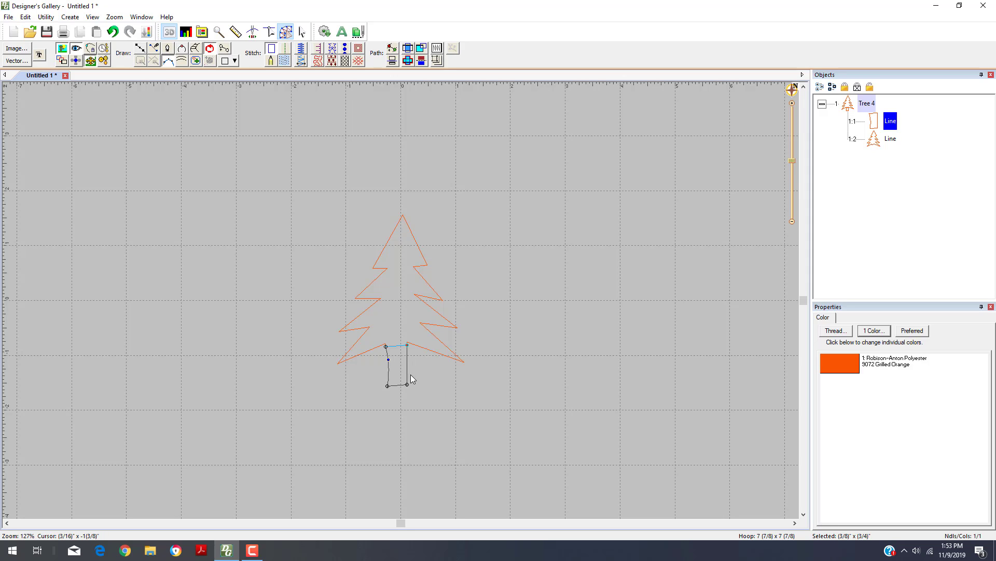
left_click(408, 378)
left_click_drag(409, 378, 384, 386)
left_click(388, 377)
Step: Apply a fill stitch to the trunk and set its thread to Robison-Anton Polyester 9133 Lucrene
left_click(286, 60)
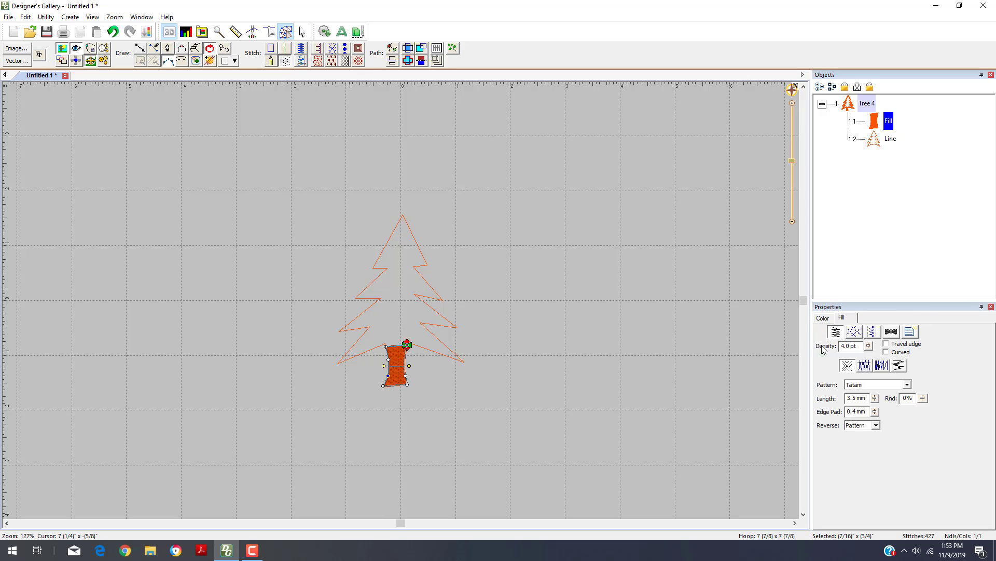
left_click(825, 320)
left_click(829, 360)
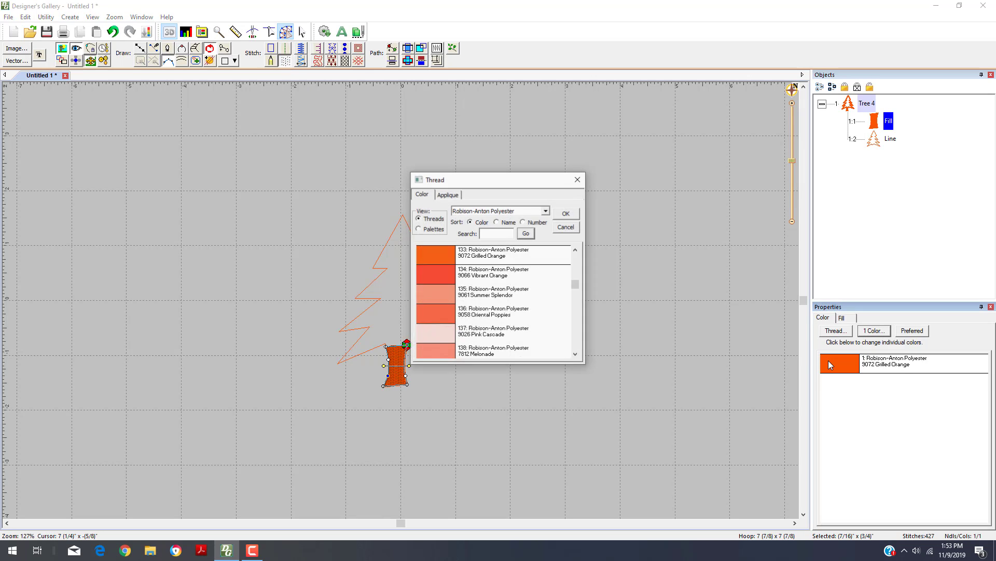
left_click_drag(576, 284, 576, 305)
left_click(434, 297)
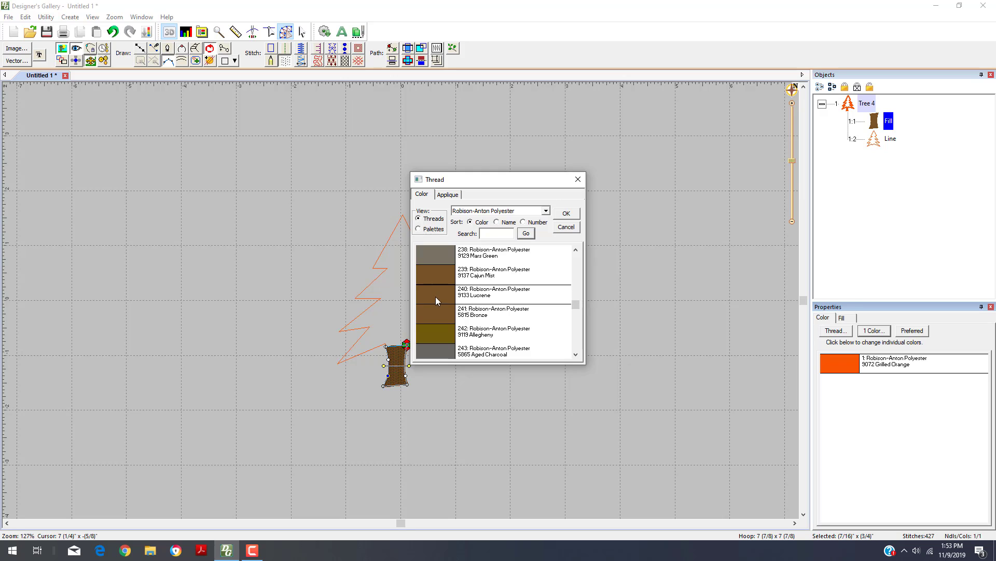
left_click(567, 214)
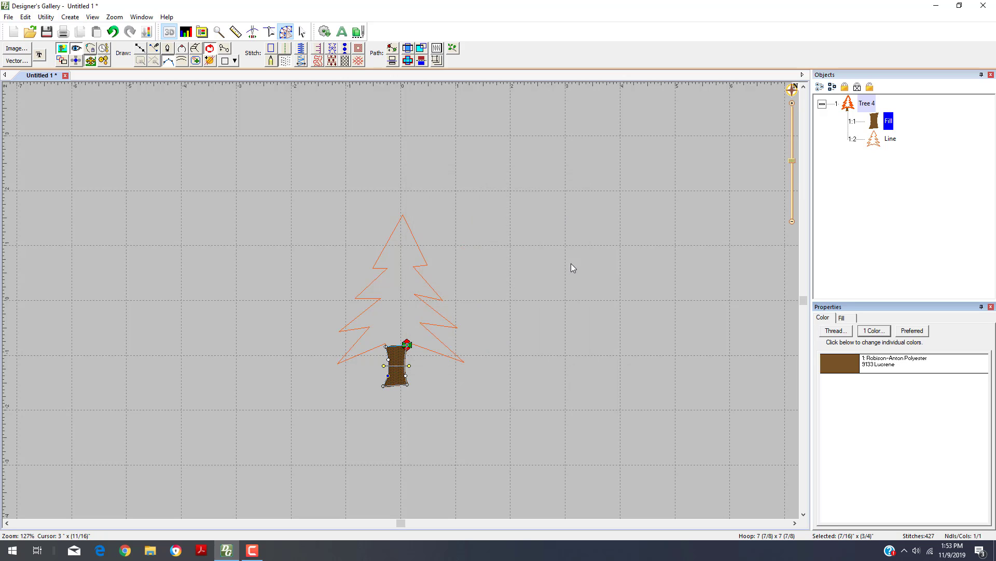
Step: Set the foliage thread to Robison-Anton Polyester 9152 Bonaire Green and apply a fill stitch to it
left_click(888, 140)
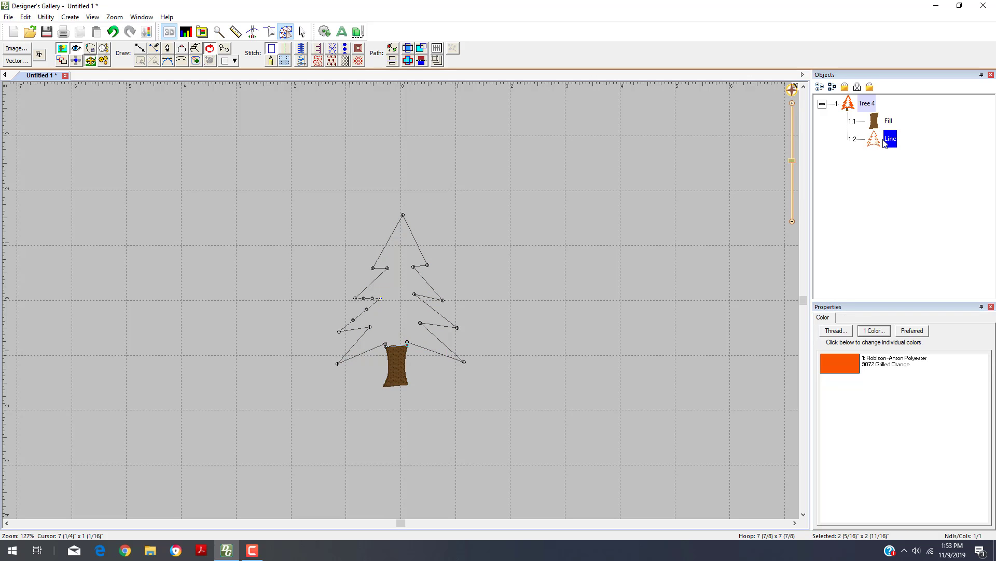
left_click(854, 365)
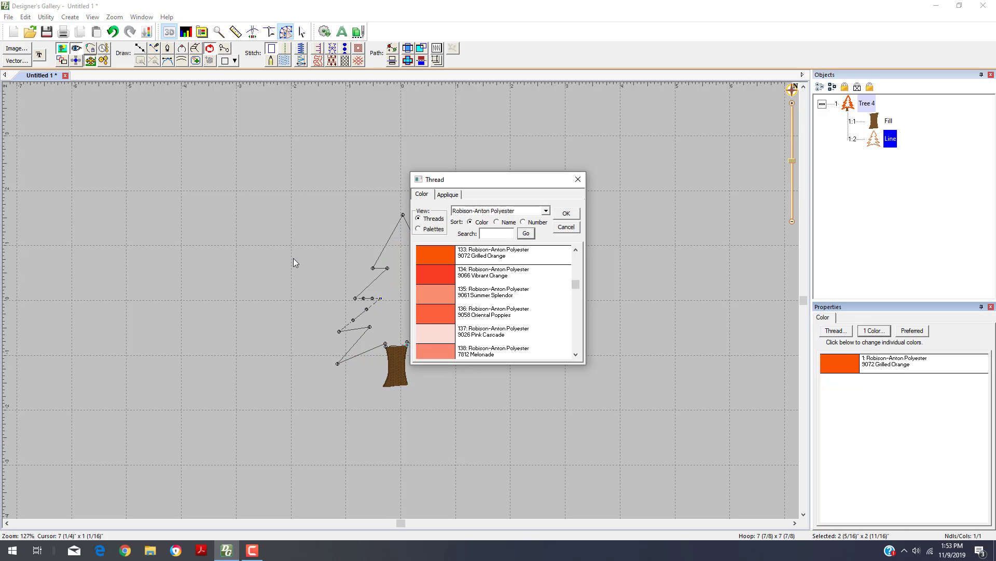
left_click_drag(574, 283, 569, 309)
left_click(438, 309)
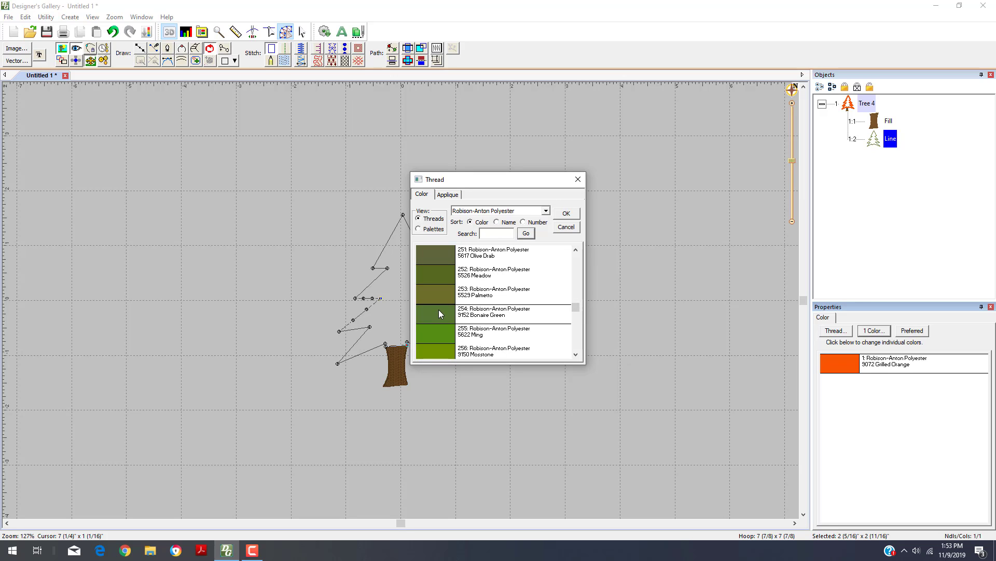
left_click(567, 213)
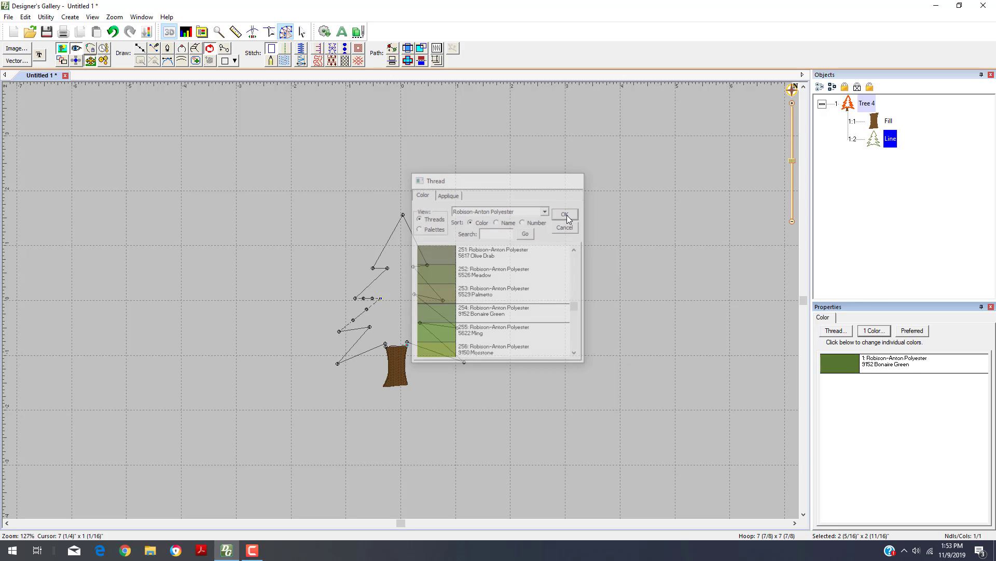
left_click(284, 64)
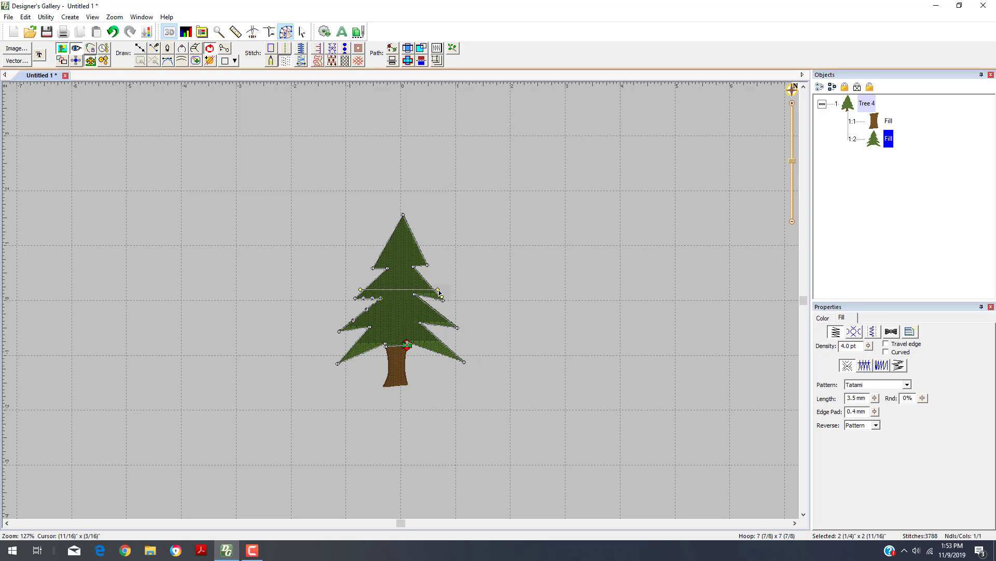
Step: Tilt the foliage fill's stitch angle slightly and move the trunk fill's start point to the trunk's upper-left corner
mouse_move(439, 292)
left_mouse_down()
mouse_move(439, 272)
mouse_move(439, 293)
left_mouse_up()
left_click(876, 121)
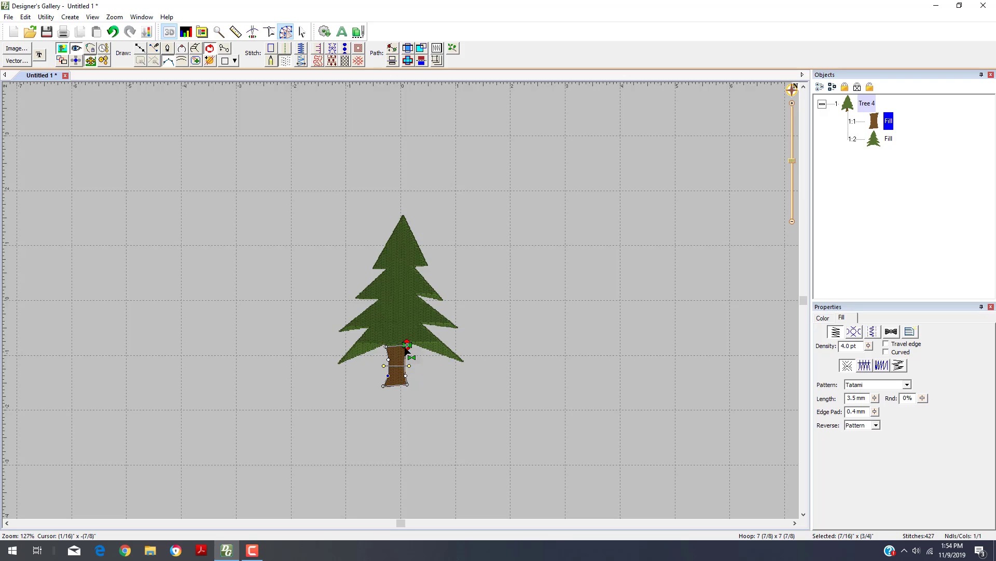
left_click_drag(407, 350, 389, 351)
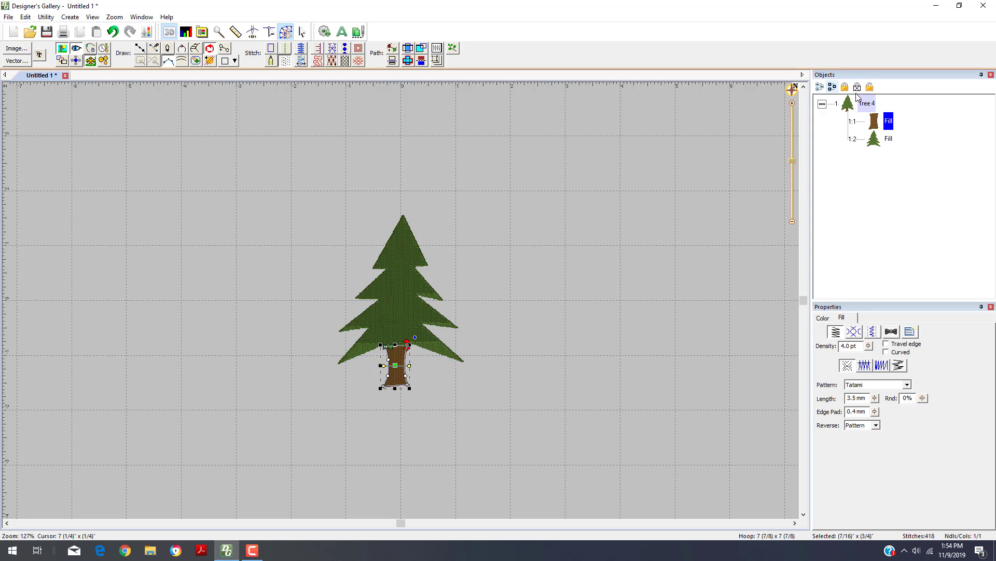
left_click(875, 141)
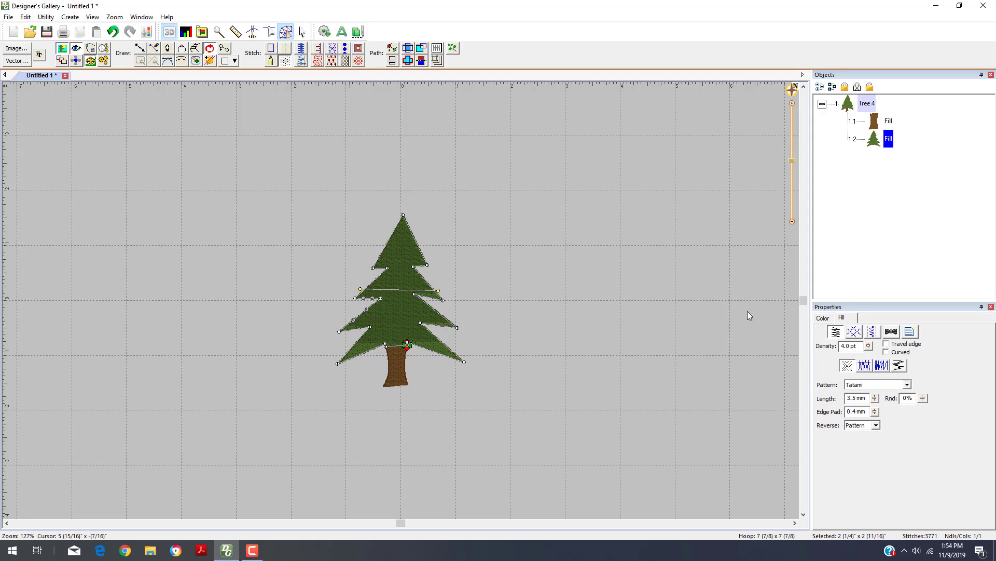
left_click(875, 123)
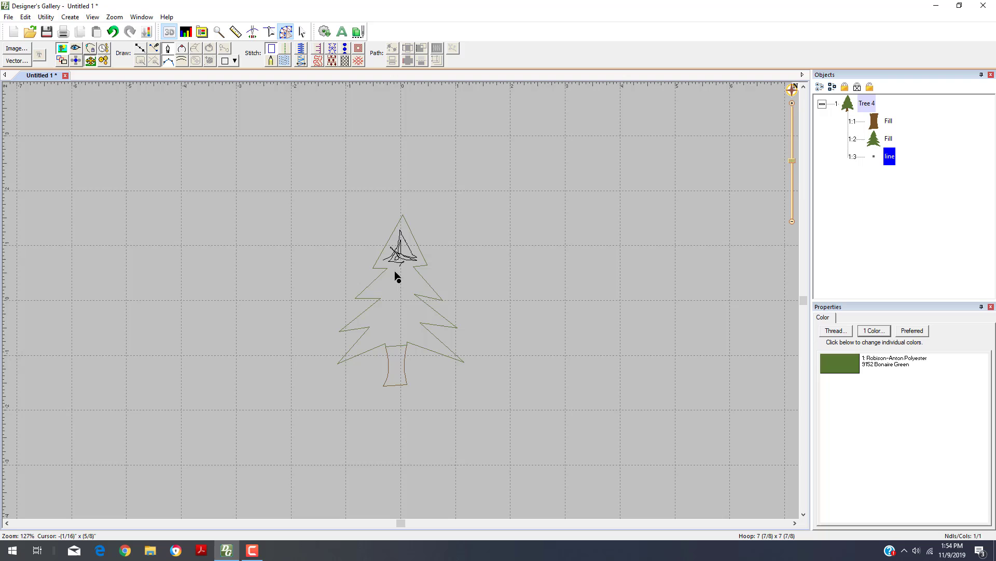
mouse_move(394, 272)
left_mouse_down()
mouse_move(378, 284)
mouse_move(395, 268)
mouse_move(422, 285)
mouse_move(403, 268)
mouse_move(375, 286)
mouse_move(396, 271)
mouse_move(429, 286)
mouse_move(405, 277)
mouse_move(378, 292)
mouse_move(403, 280)
mouse_move(427, 294)
mouse_move(397, 285)
mouse_move(389, 304)
mouse_move(359, 322)
left_mouse_up()
key("Escape")
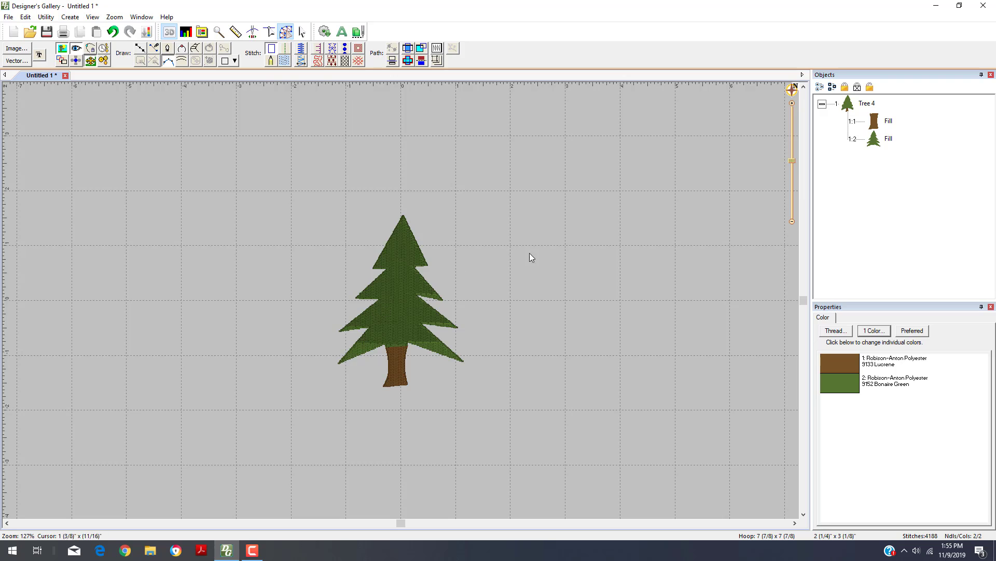
Step: Draw freehand branch lines over the foliage from the treetop down to the lowest branches and convert them to a run stitch
left_click(154, 48)
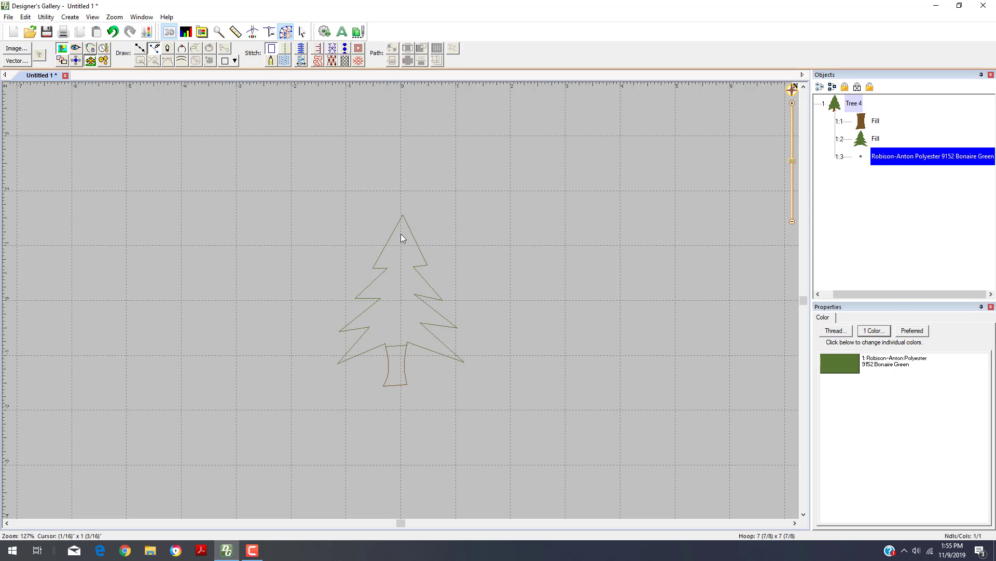
left_click(410, 209)
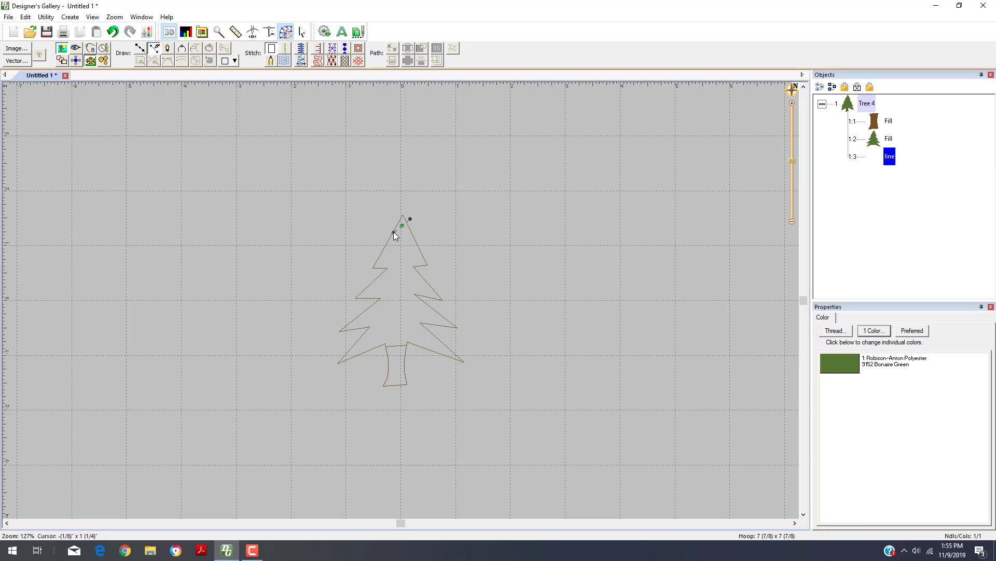
left_click(167, 48)
mouse_move(401, 225)
left_mouse_down()
mouse_move(388, 249)
mouse_move(398, 226)
mouse_move(413, 256)
mouse_move(397, 238)
mouse_move(388, 259)
mouse_move(405, 236)
mouse_move(416, 261)
mouse_move(391, 248)
mouse_move(402, 266)
mouse_move(369, 291)
mouse_move(401, 255)
mouse_move(422, 296)
left_mouse_up()
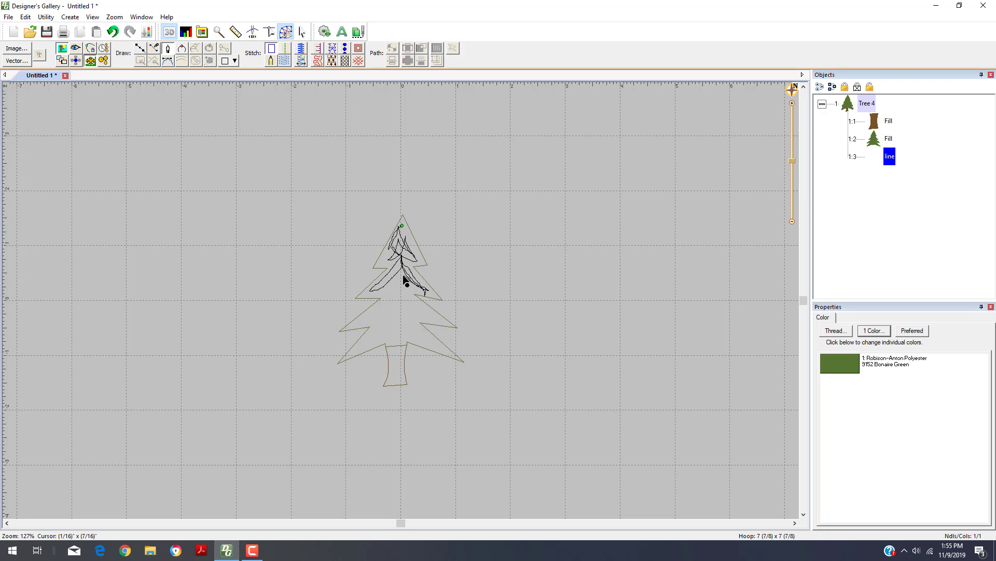
left_click_drag(385, 288, 407, 286)
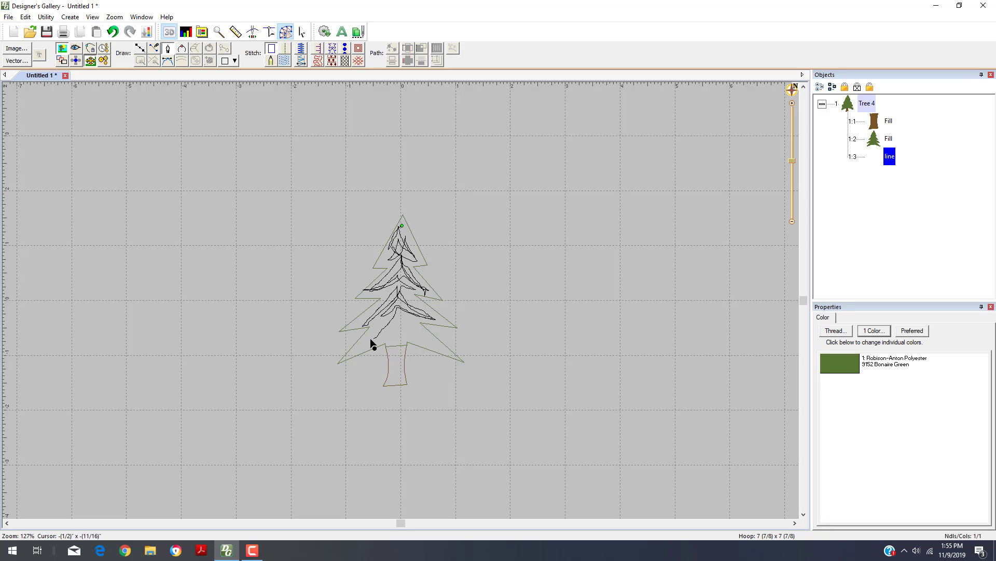
mouse_move(371, 343)
left_mouse_down()
mouse_move(397, 316)
mouse_move(434, 342)
left_mouse_up()
left_click_drag(366, 341, 367, 341)
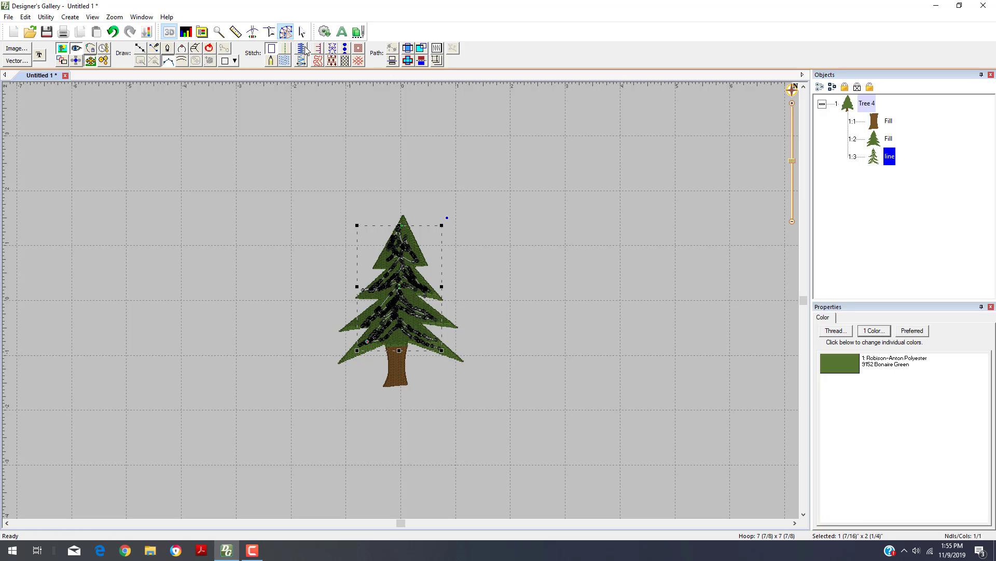
left_click(287, 53)
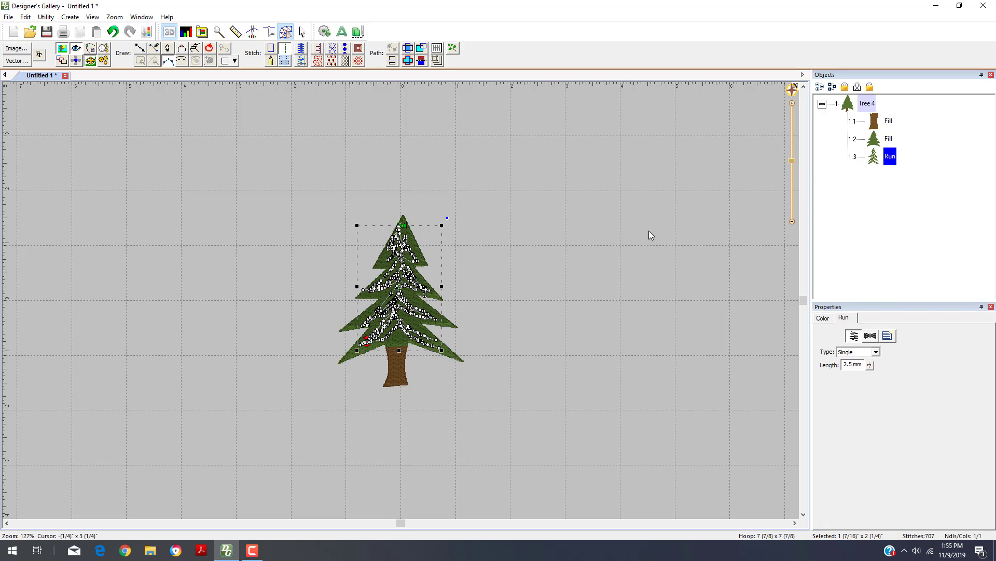
left_click(884, 262)
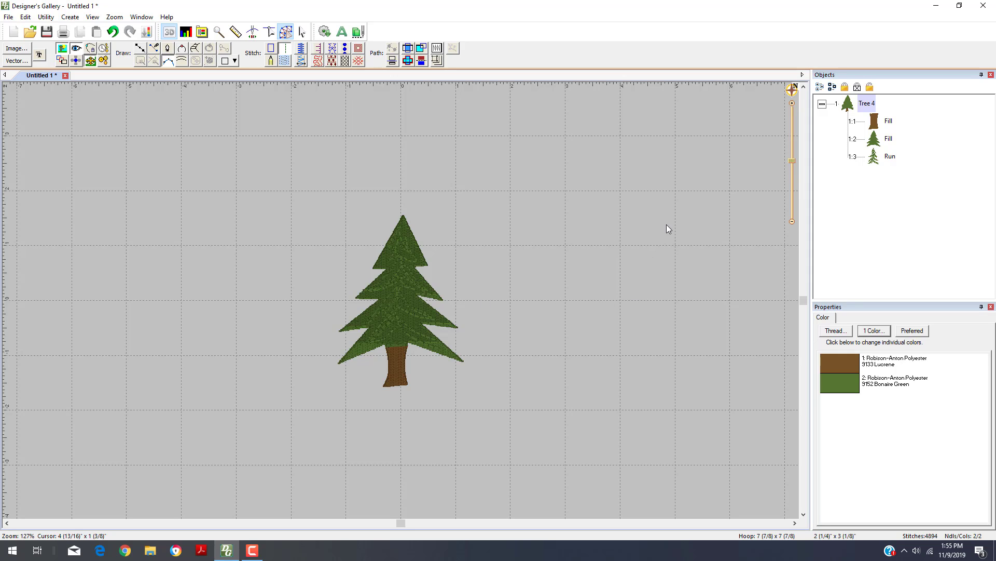
Step: Copy and paste the green foliage fill and convert the duplicate to a run stitch outlining the foliage
left_click(885, 141)
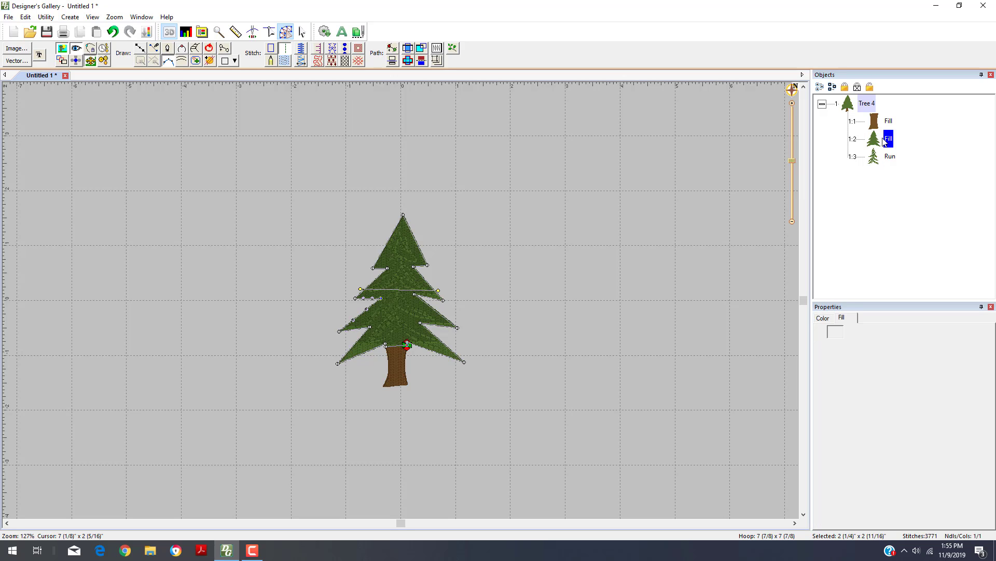
right_click(499, 234)
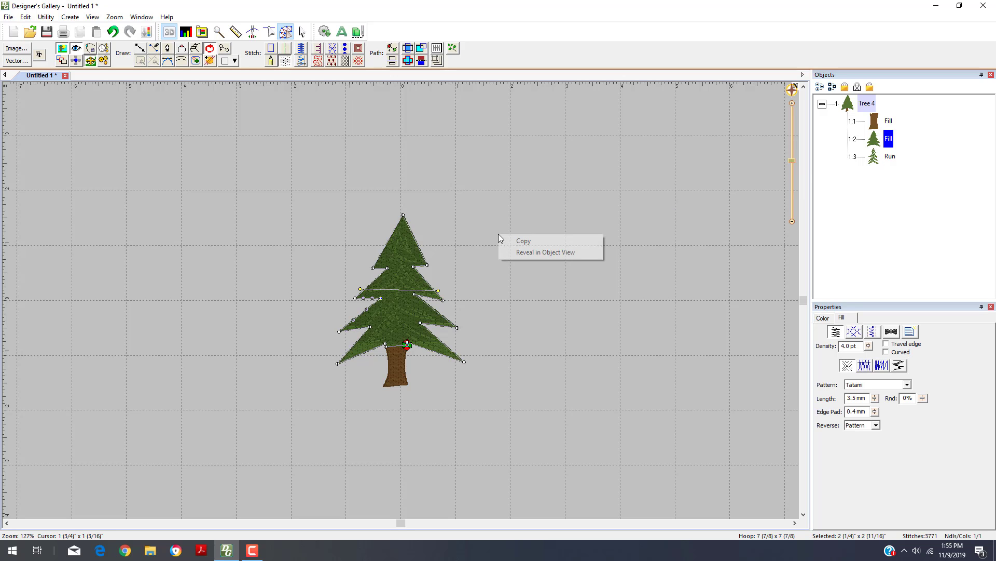
right_click(488, 224)
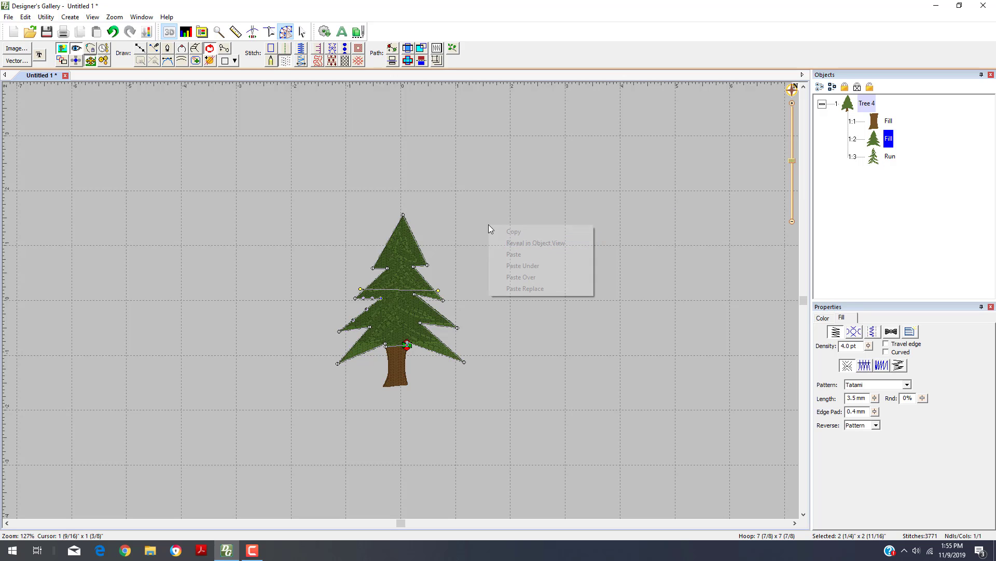
left_click(517, 254)
left_click(284, 49)
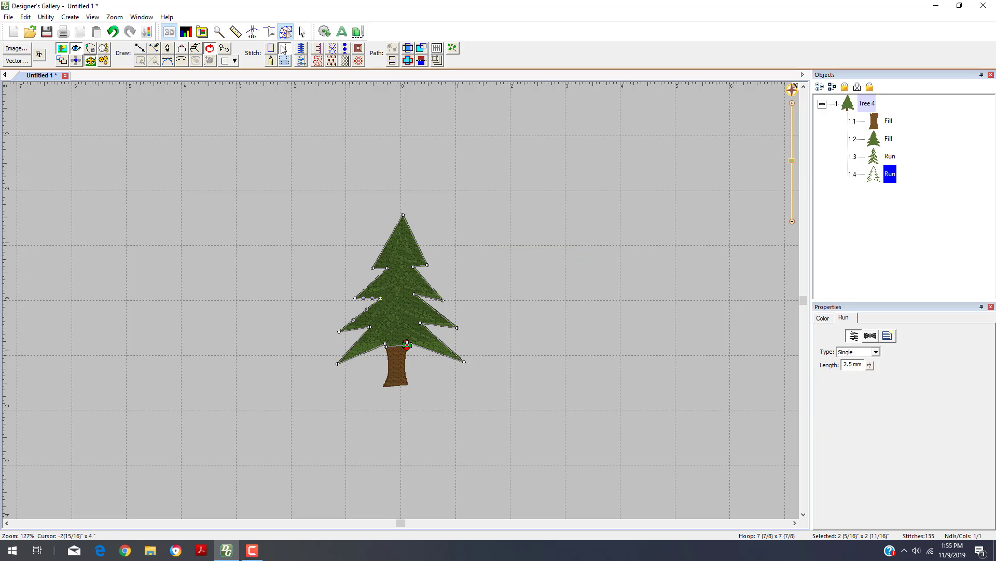
Step: Set the foliage outline's run type to Bean with 5 passes
left_click(876, 353)
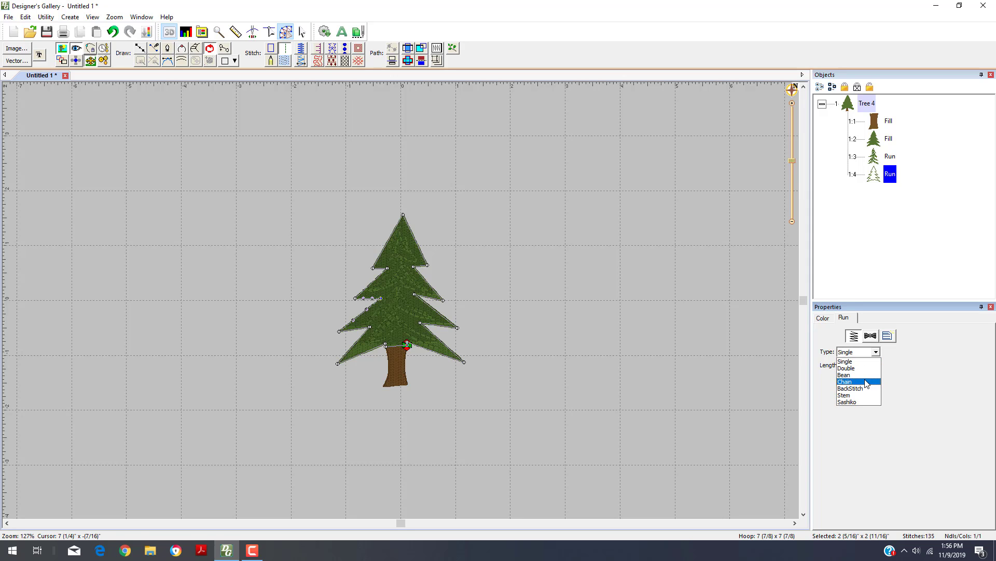
left_click(866, 375)
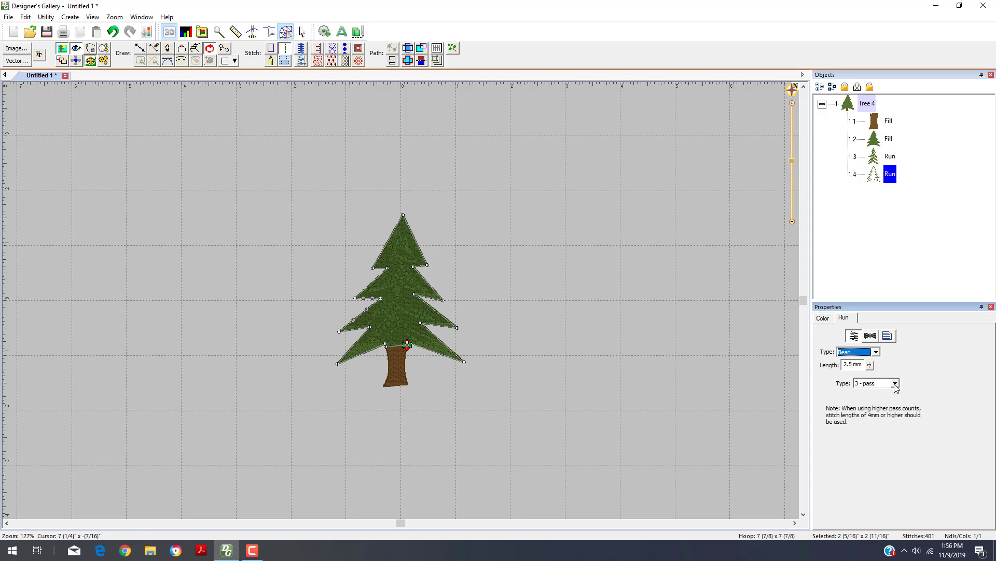
left_click(895, 384)
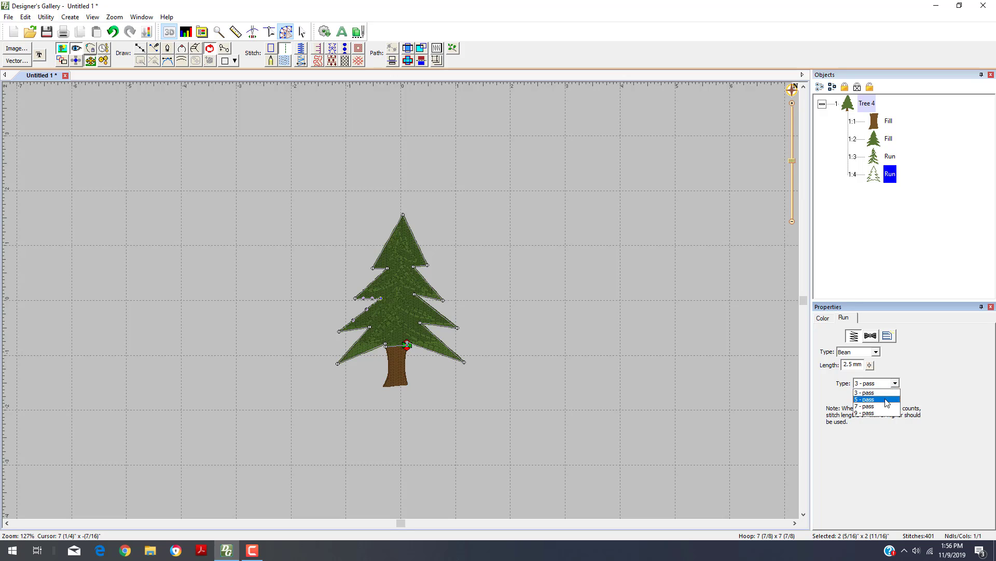
left_click(885, 400)
left_click(593, 285)
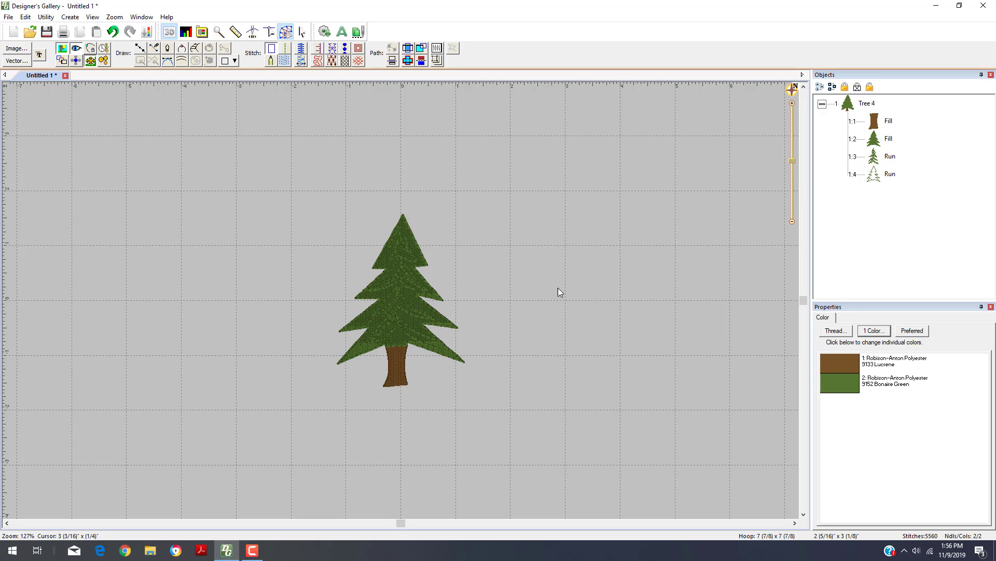
Step: Copy and paste the brown trunk fill and convert the duplicate to a 5-pass Bean run stitch outlining the trunk
left_click(403, 365)
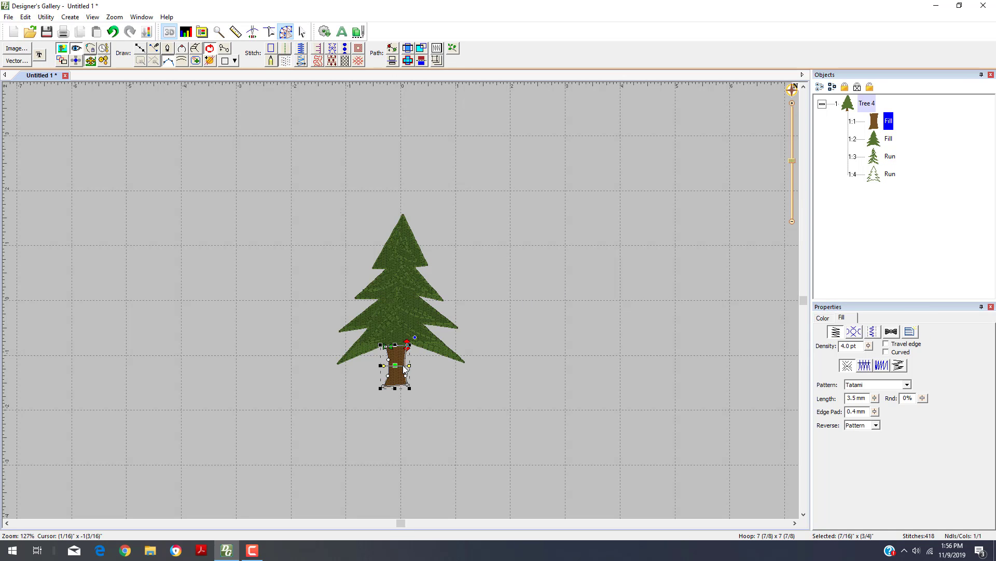
right_click(556, 346)
left_click(561, 353)
right_click(541, 334)
left_click(566, 361)
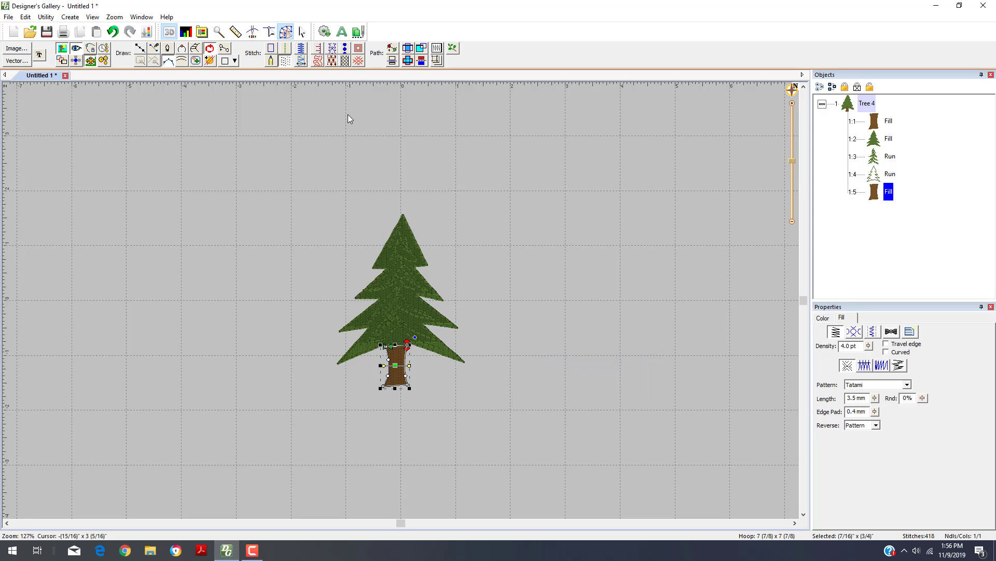
left_click(288, 61)
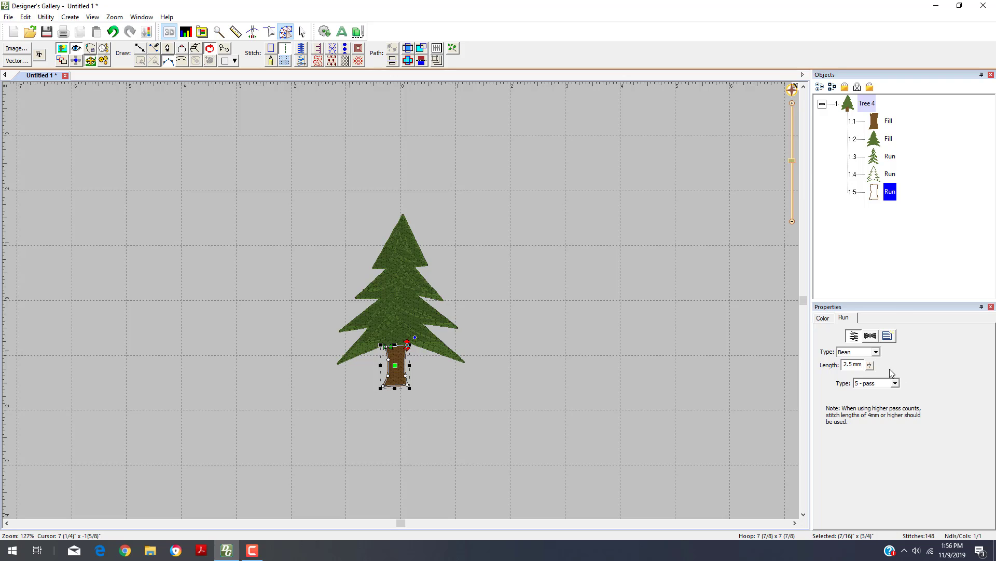
left_click(607, 303)
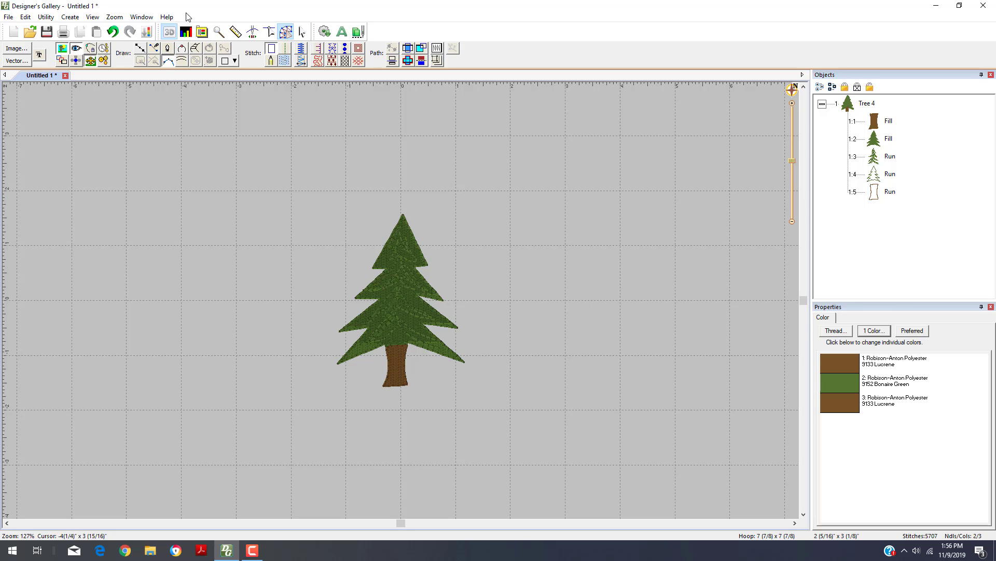
Step: Play the stitch-out simulation of the whole tree at an increased speed to examine the sewing order
left_click(251, 34)
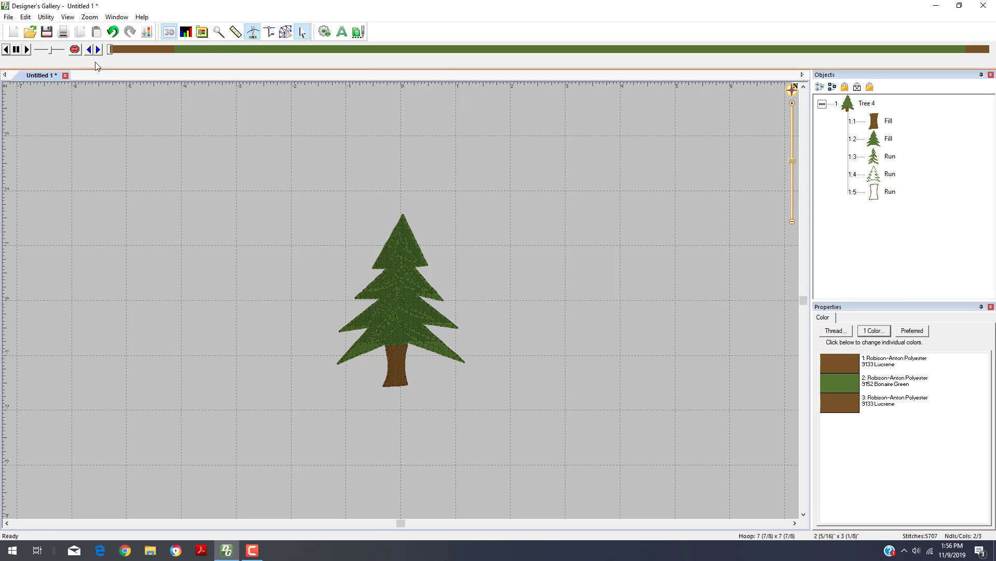
left_click(27, 49)
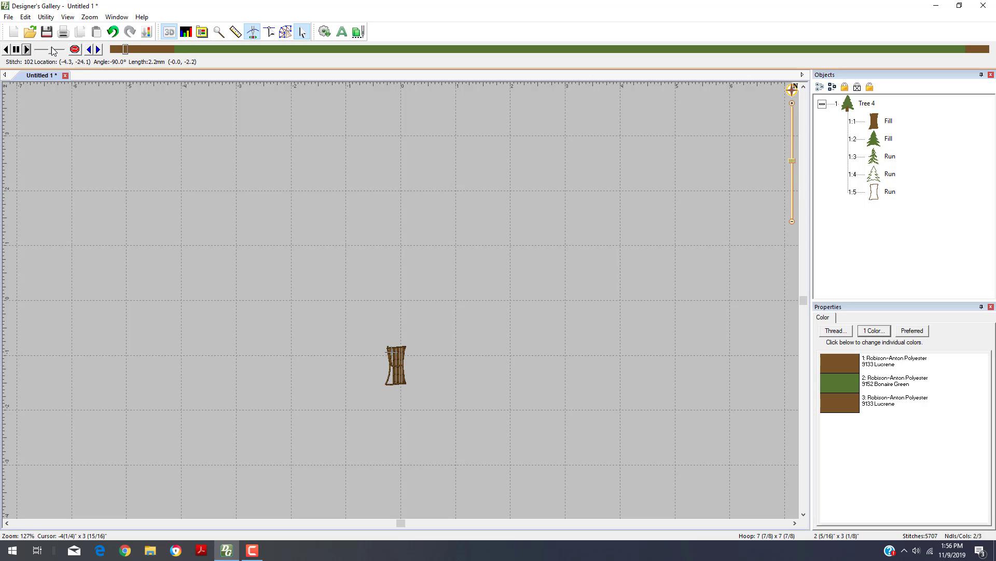
left_click_drag(54, 50, 61, 51)
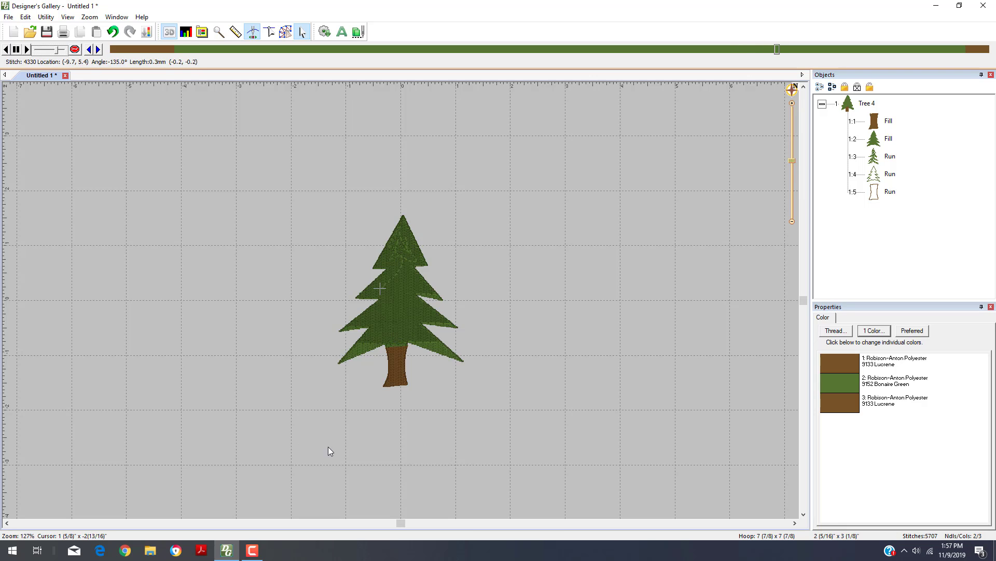
left_click(252, 553)
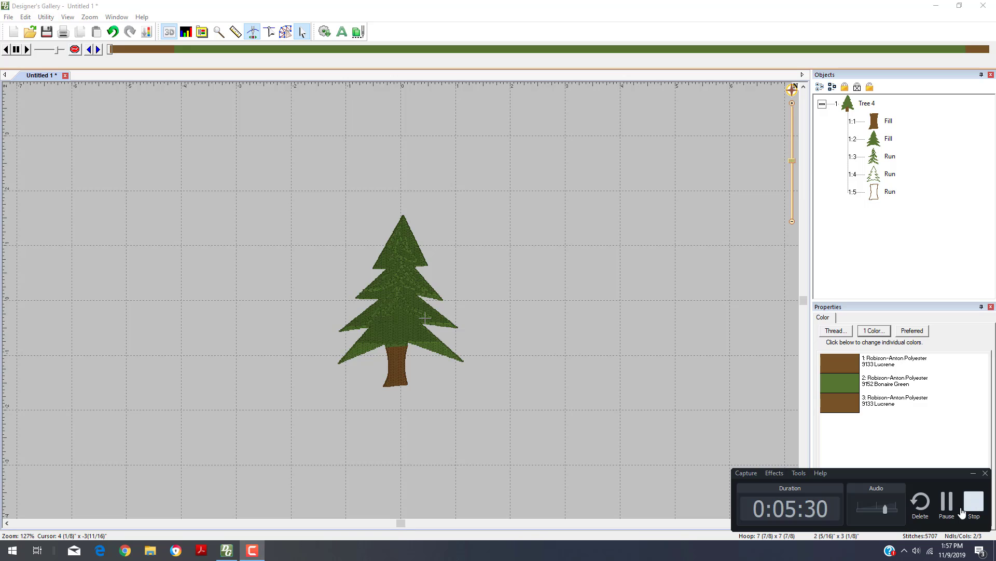
left_click(972, 503)
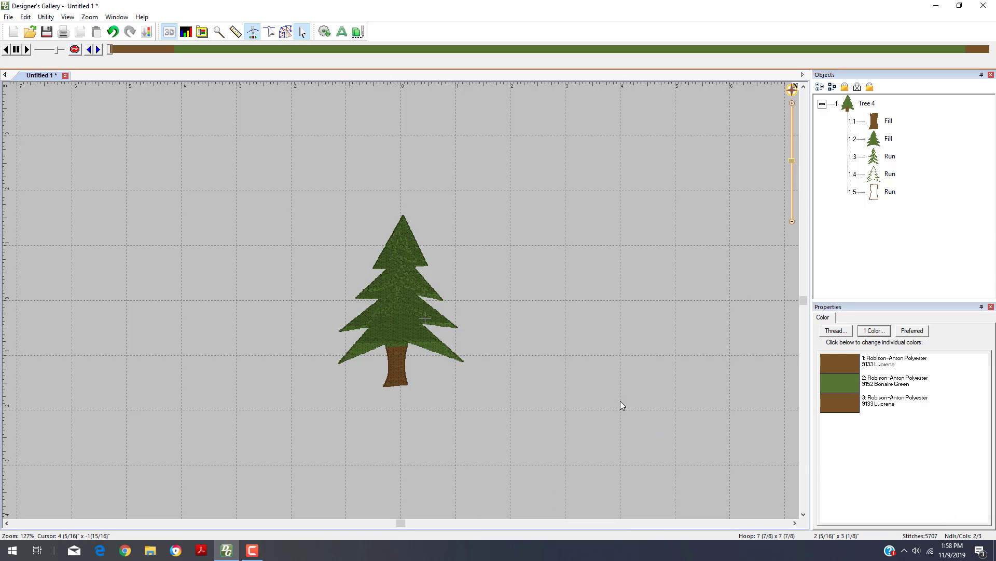
Step: Replay the tree's stitch-out simulation from the first stitch
left_click(27, 49)
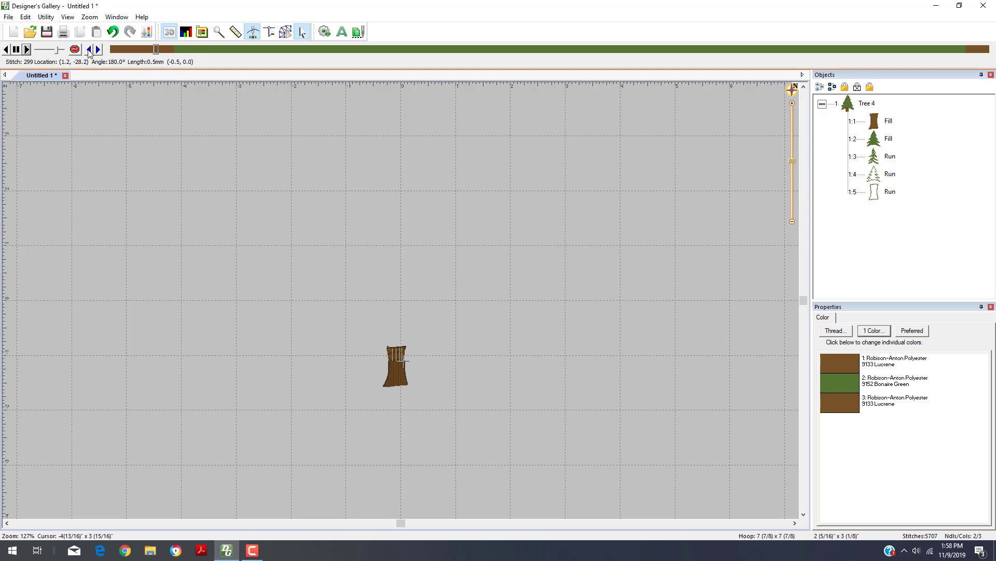